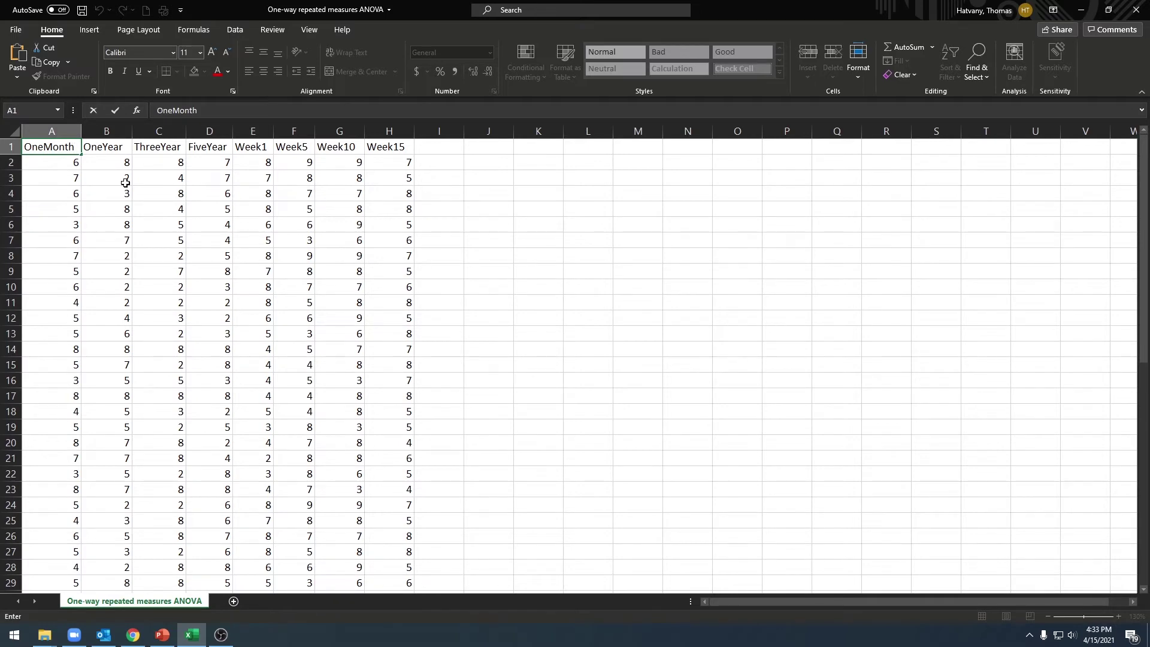
In Excel, select the OneMonth, OneYear, ThreeYear and FiveYear columns, then the Week1 header cell.
left_click(57, 131)
left_click(106, 131)
left_click(159, 131)
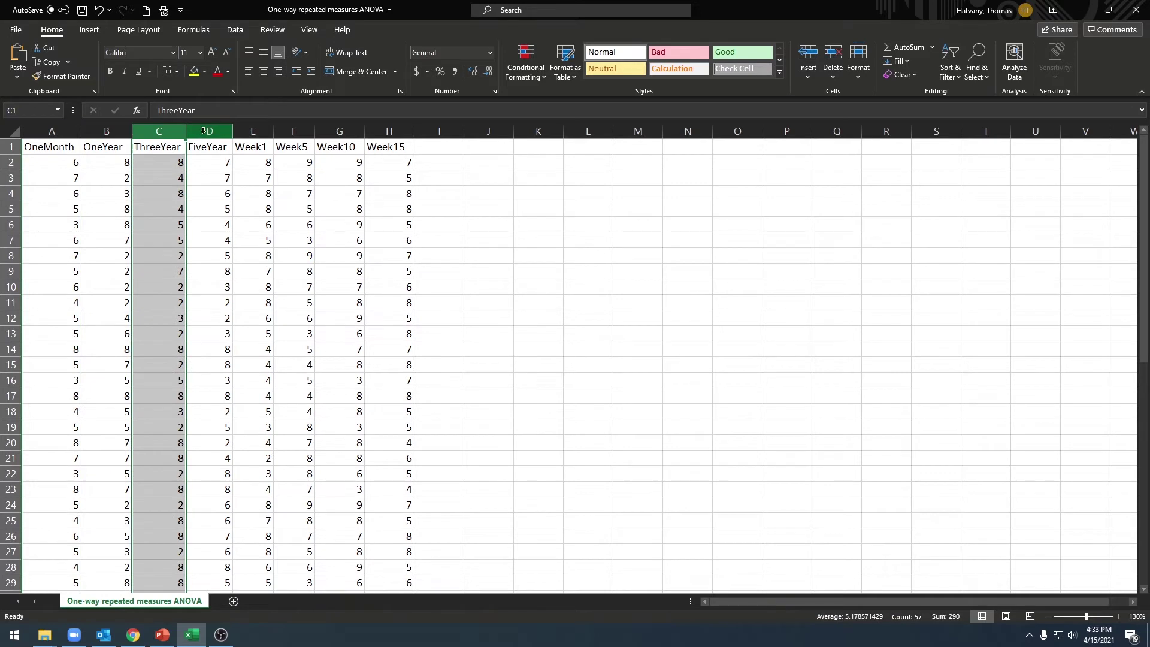
left_click(205, 131)
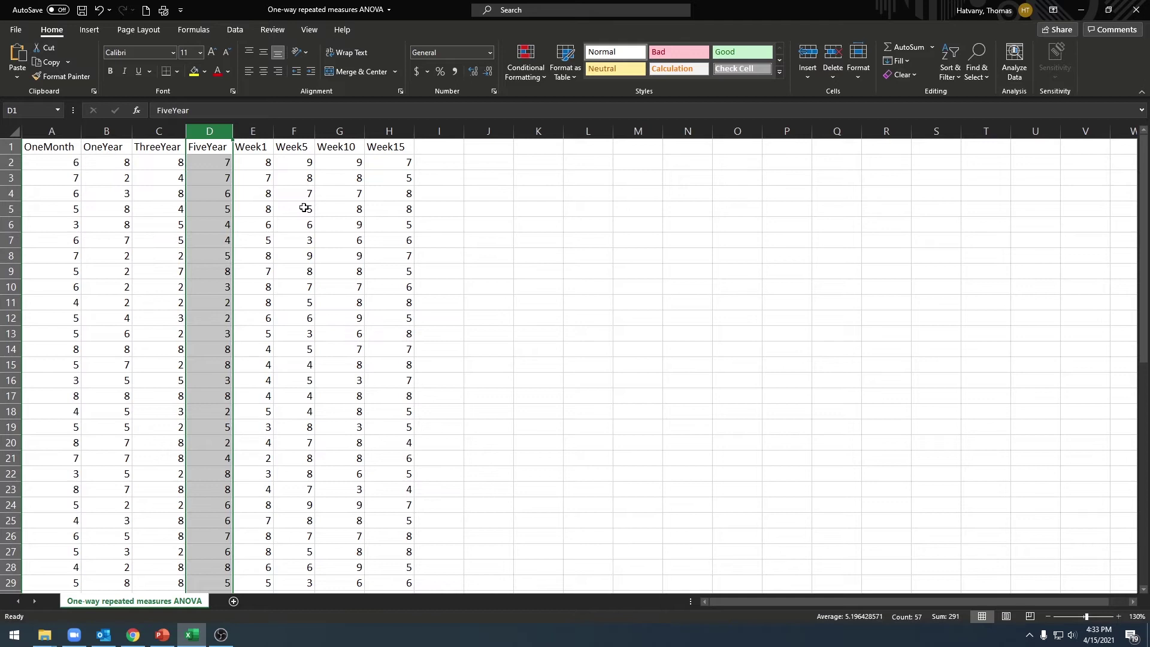
left_click(266, 149)
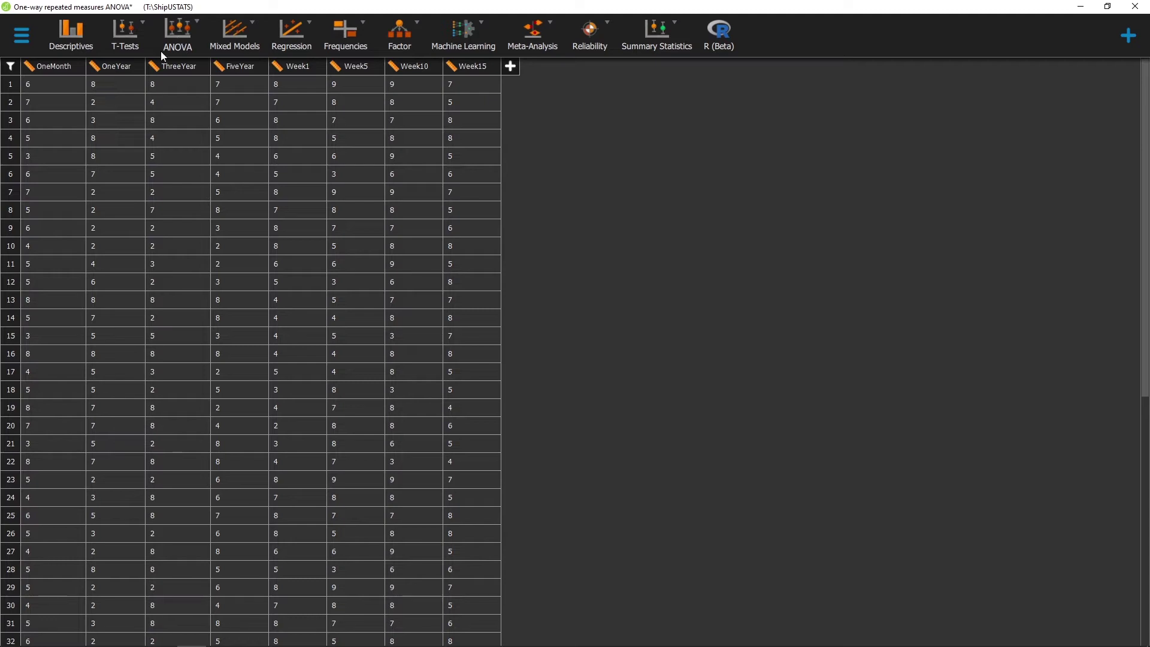
Keep OneMonth as a Scale variable and start a Repeated Measures ANOVA analysis.
left_click(29, 69)
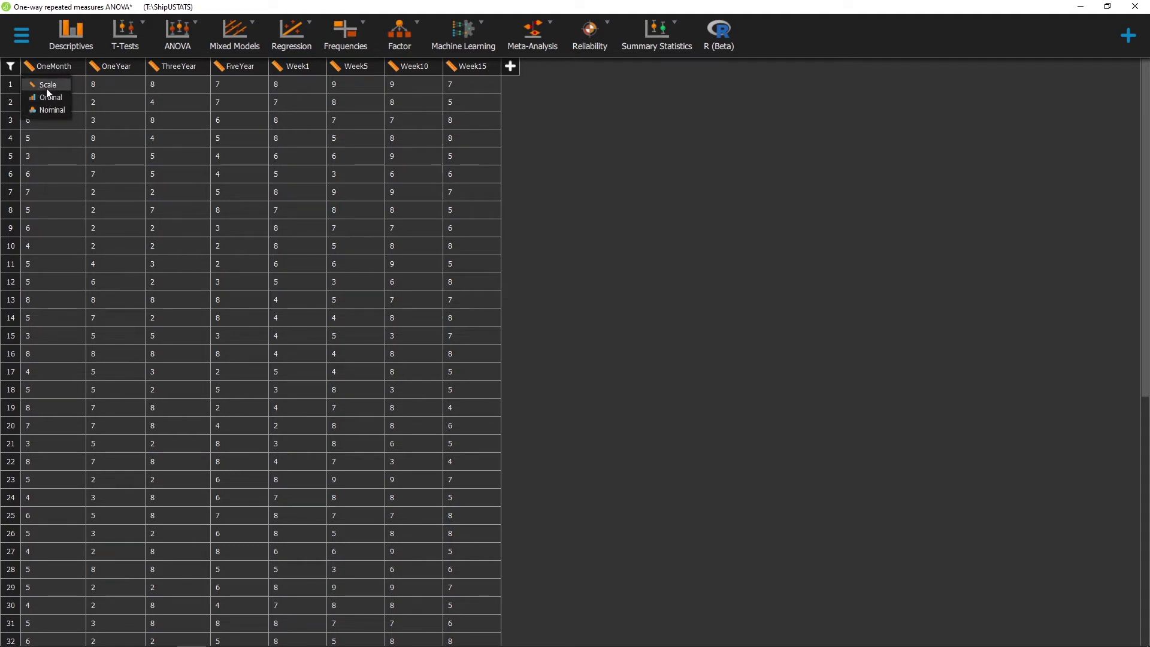
left_click(46, 88)
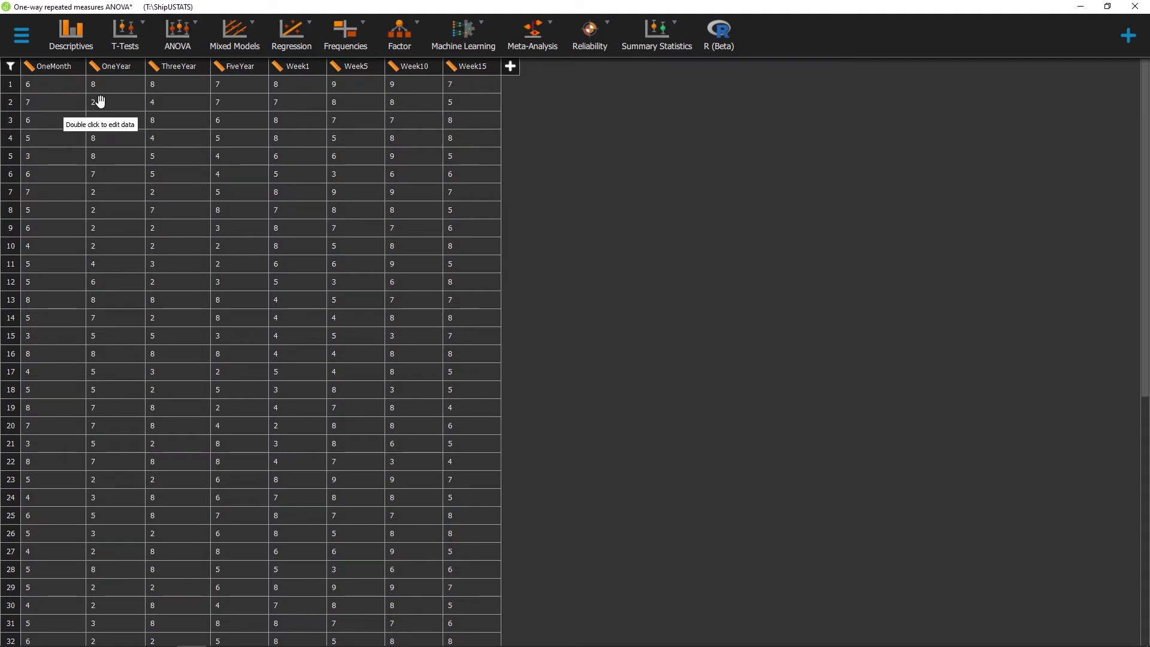
left_click(184, 36)
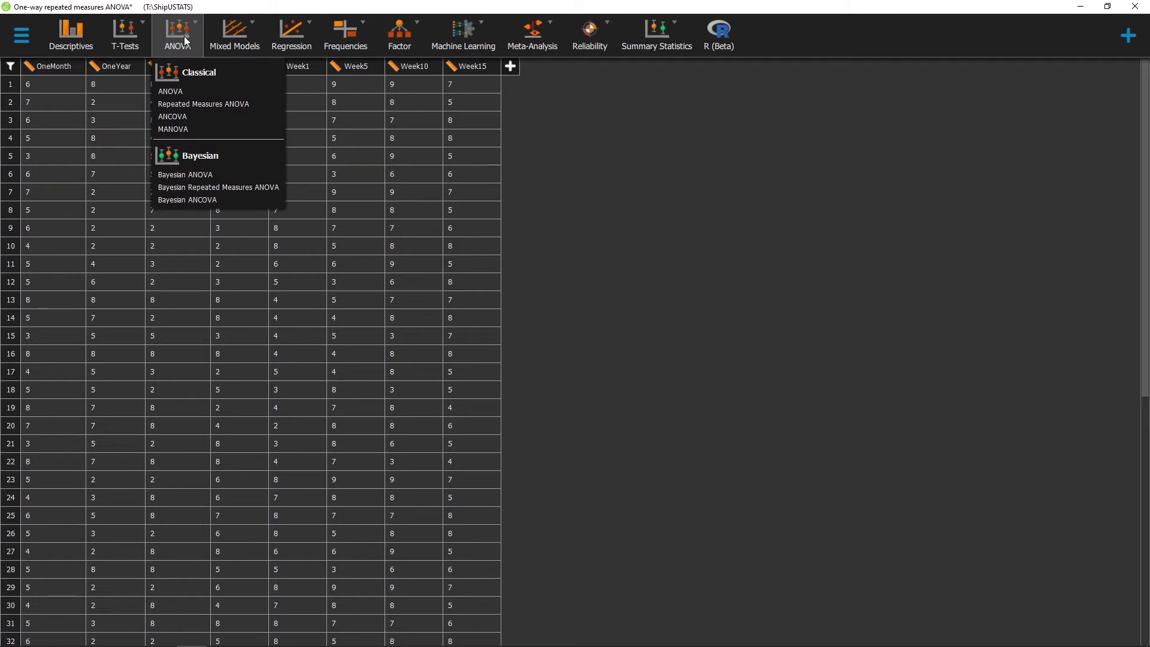
left_click(187, 105)
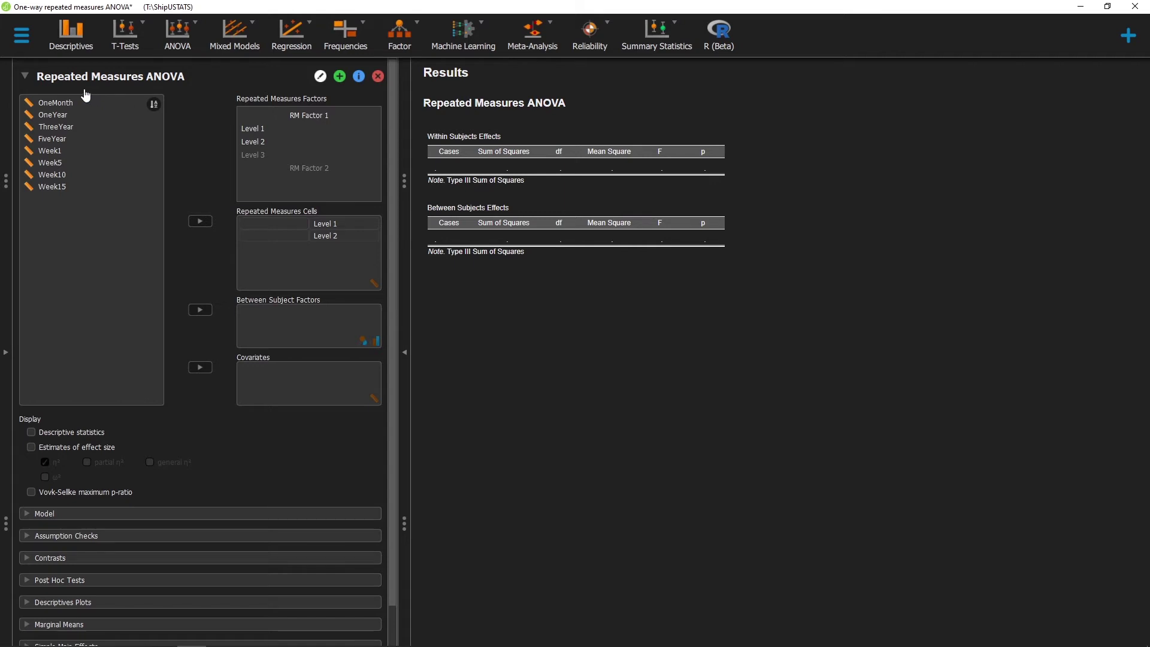
Point out OneMonth, OneYear, ThreeYear and FiveYear in the variable list, then clear the selection.
left_click(54, 102)
left_click(57, 114)
left_click(67, 128)
left_click(60, 102)
left_click(74, 138)
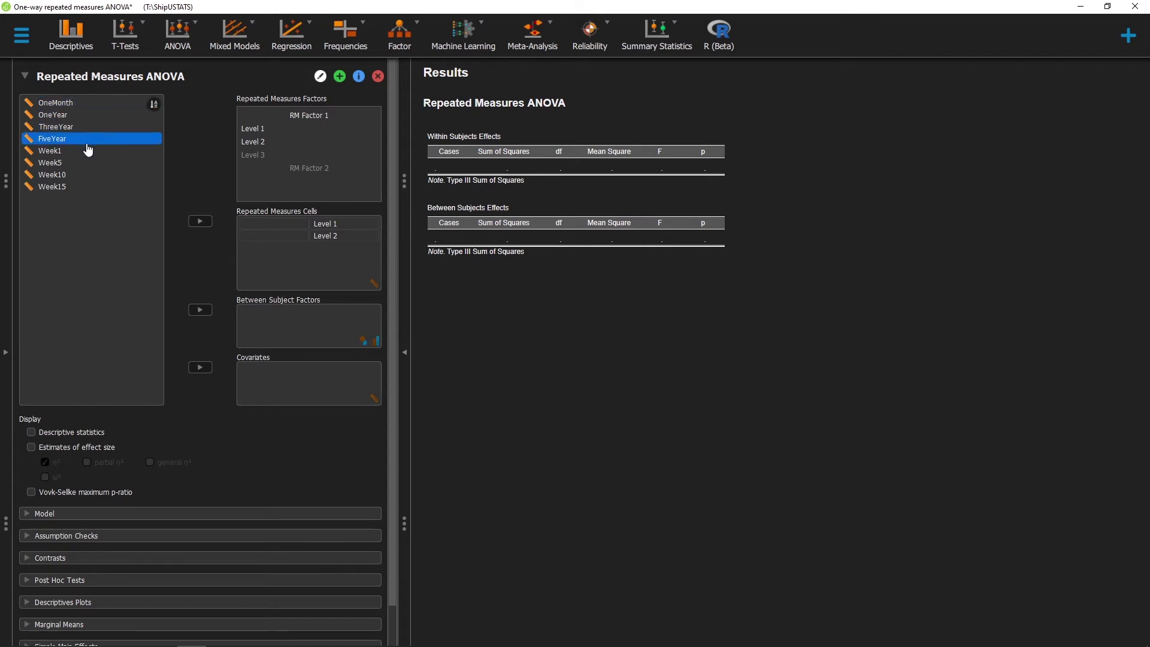
left_click(96, 103)
left_click(84, 139)
left_click(99, 103)
left_click(90, 127)
left_click(103, 113)
left_click(99, 103)
left_click(90, 127)
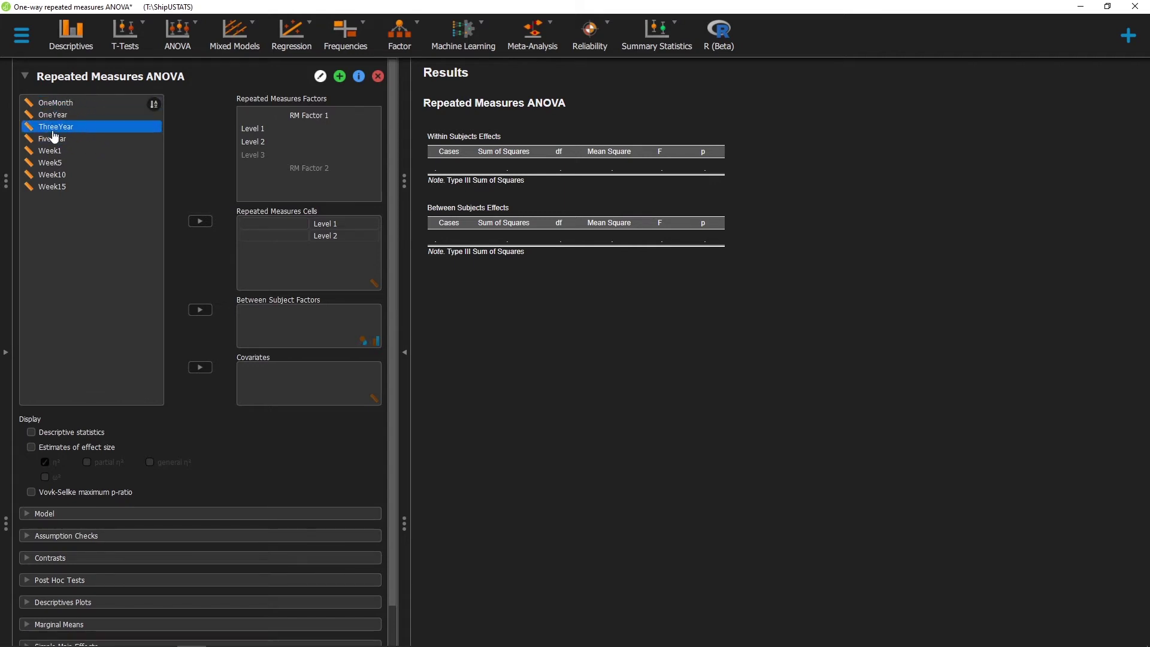
left_click(95, 103)
left_click(57, 114)
left_click(71, 104)
left_click(70, 115)
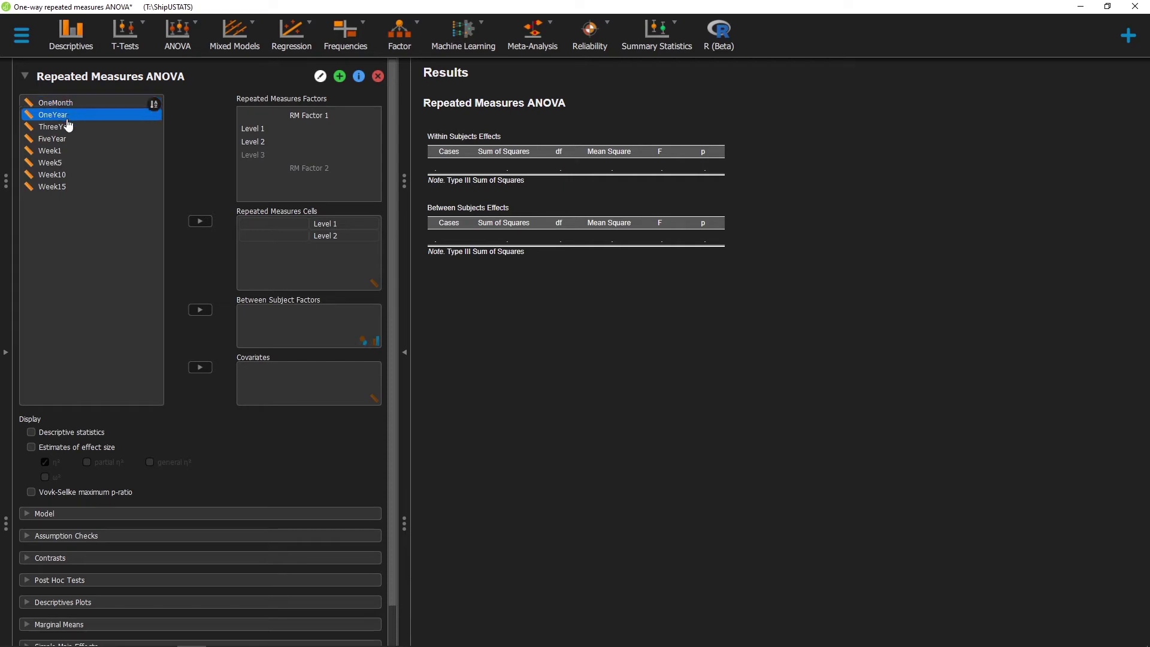
left_click(70, 126)
left_click(68, 138)
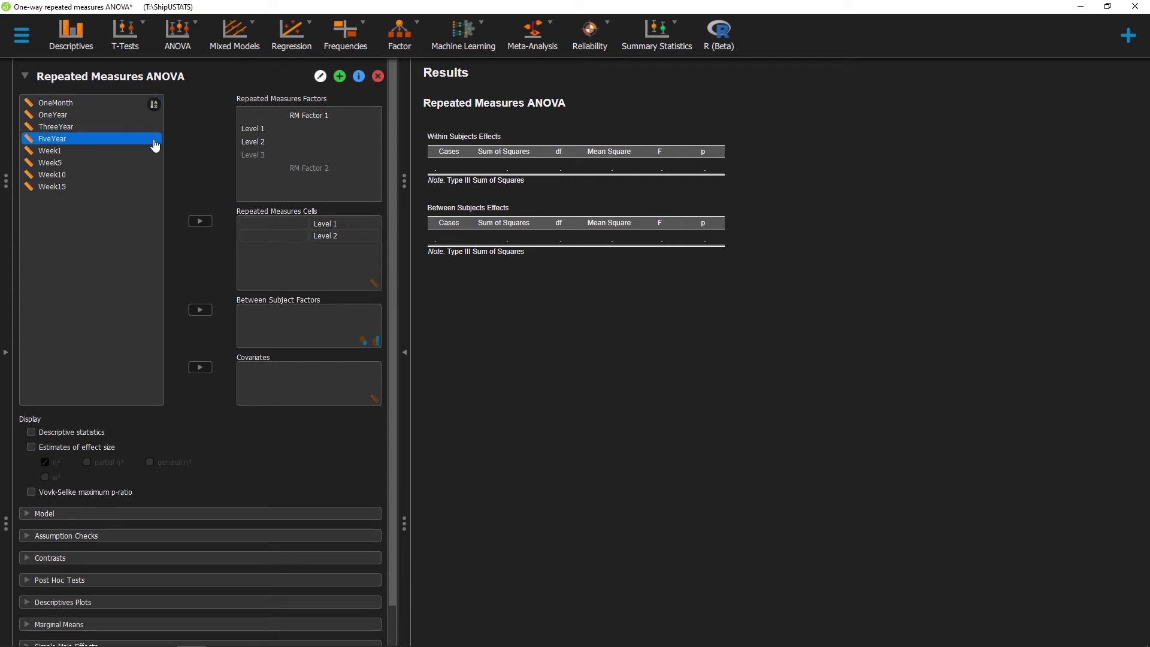
left_click(193, 134)
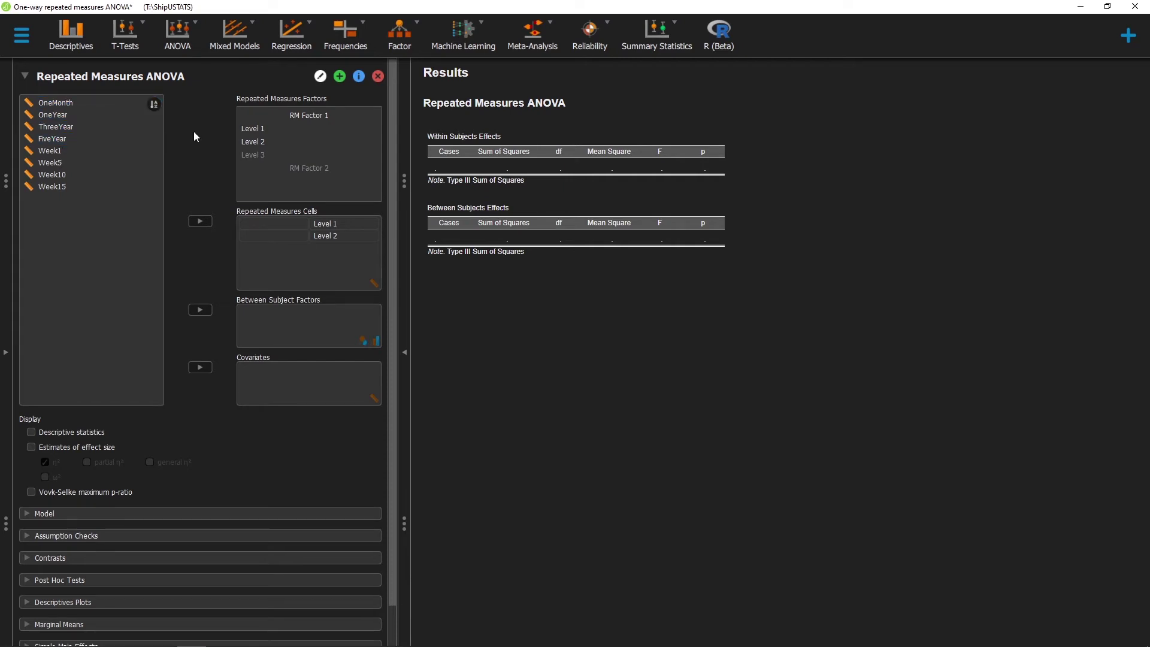
Rename RM Factor 1 to Year and its first level to Month.
left_click(313, 116)
type("Year")
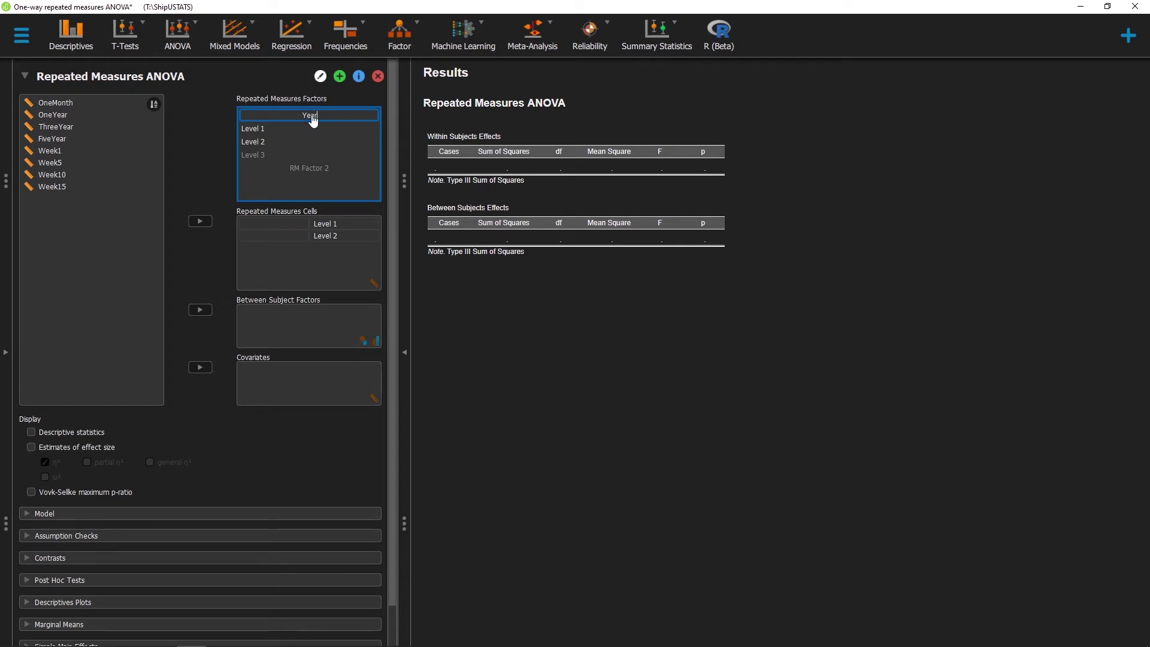
left_click(254, 130)
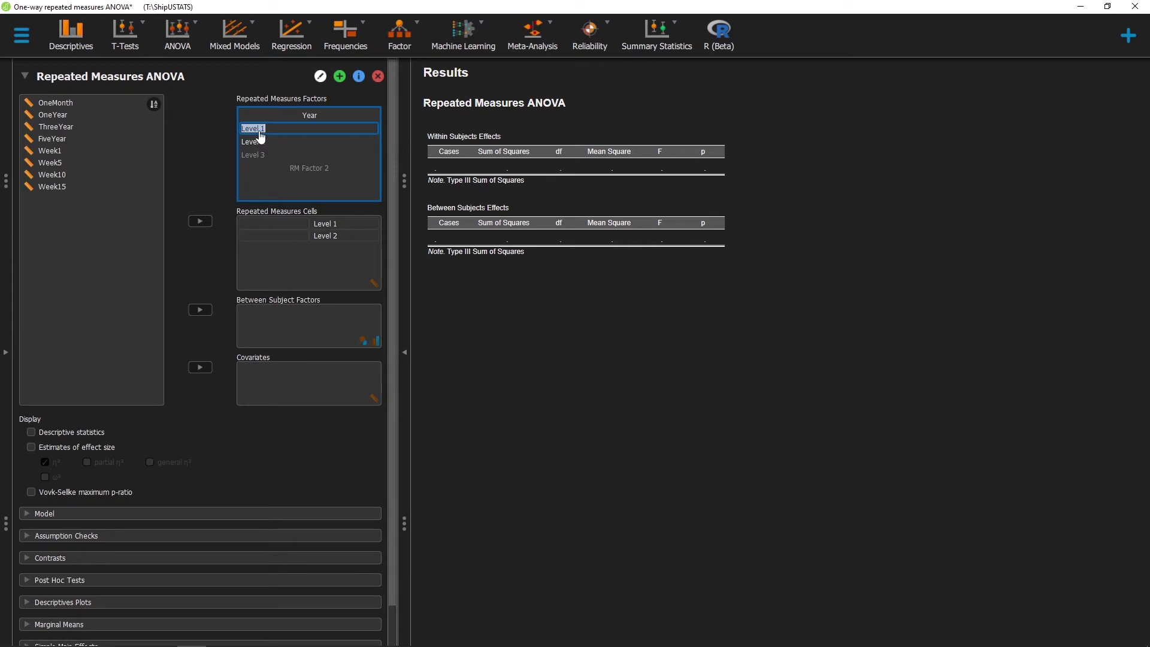
type("Month")
Name the remaining levels 1Year, 3years and 5years.
left_click(250, 145)
type("1Year")
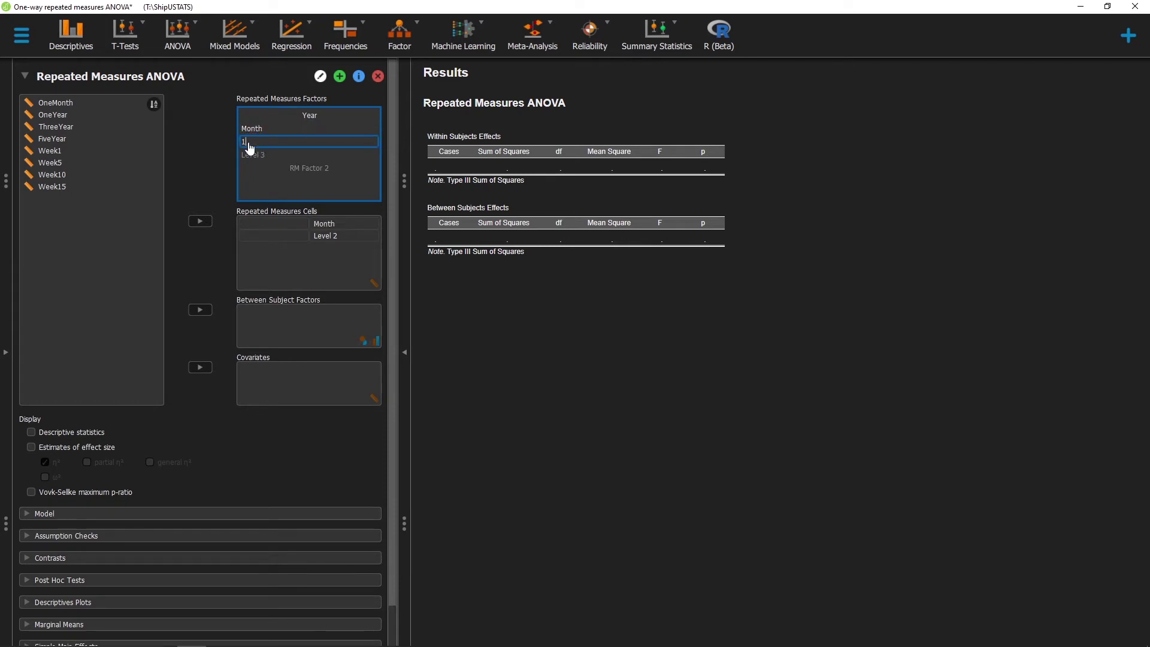
left_click(250, 156)
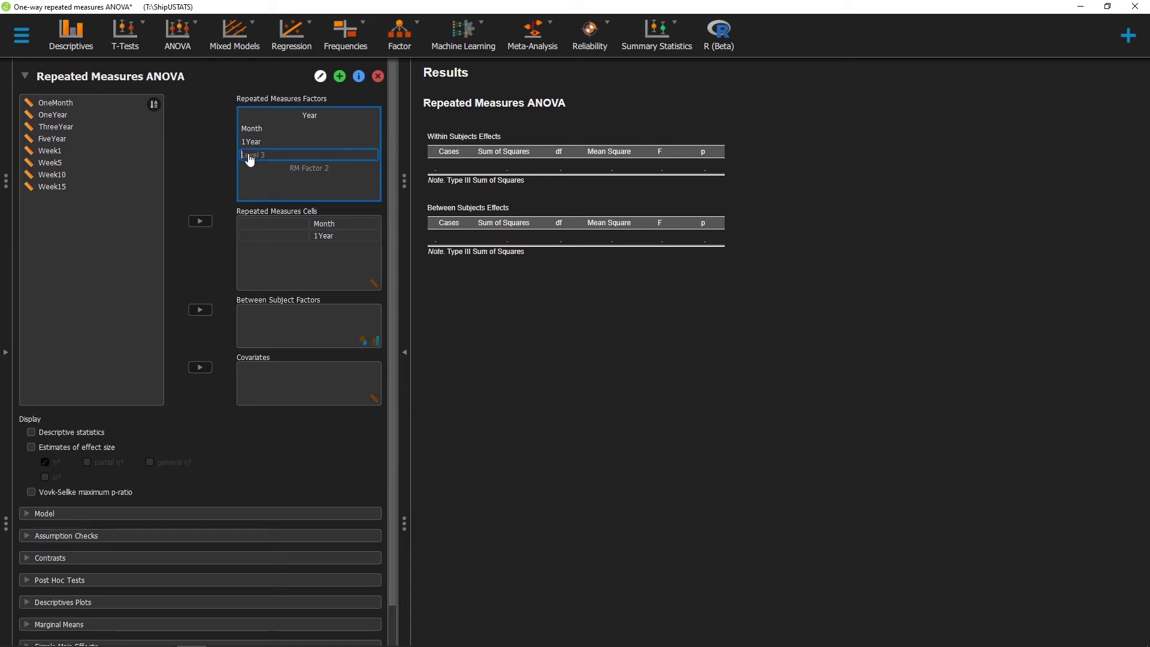
type("3years")
left_click(258, 171)
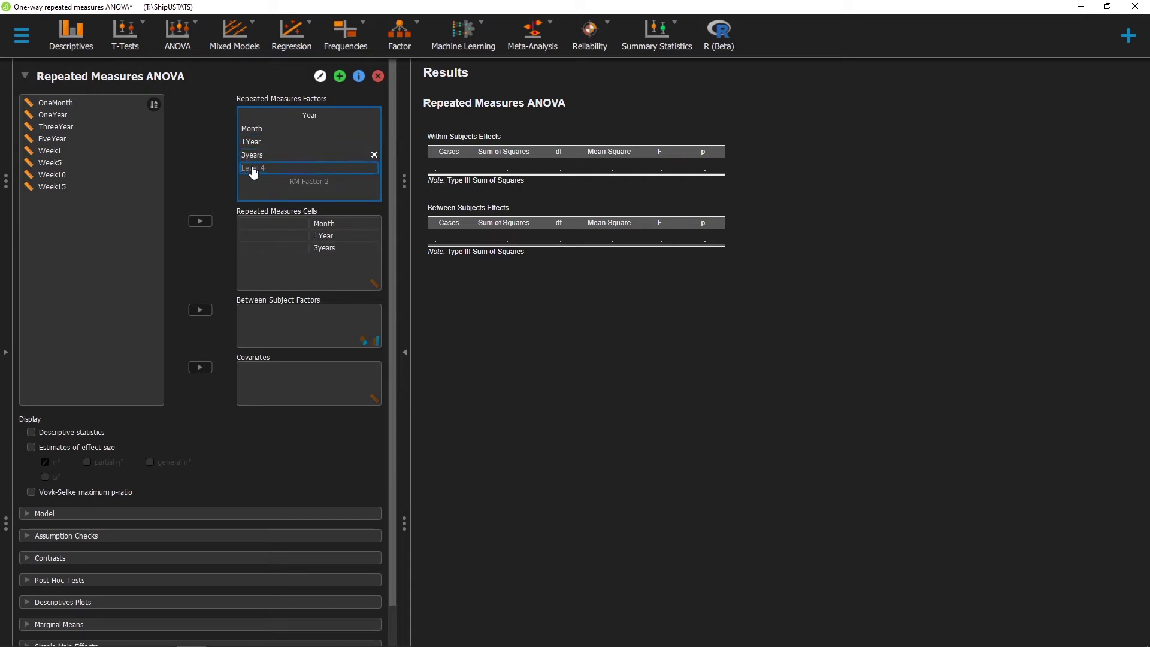
type("5years")
key("Return")
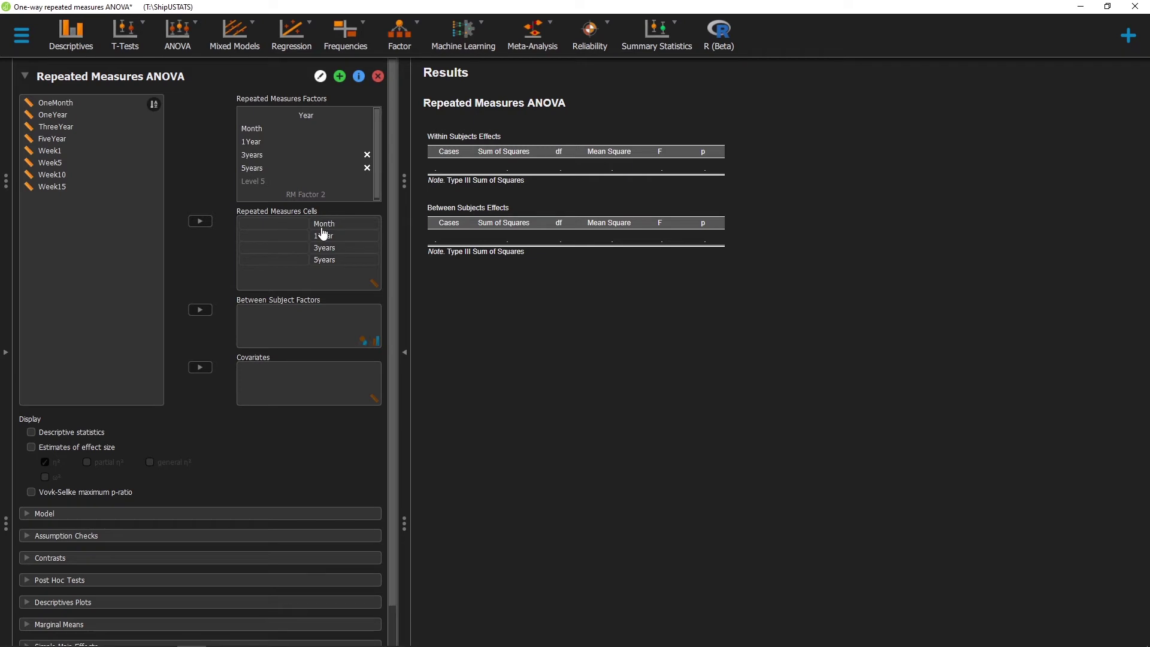
Assign OneMonth through FiveYear to the Year cells, then move OneMonth back out.
left_click(116, 115)
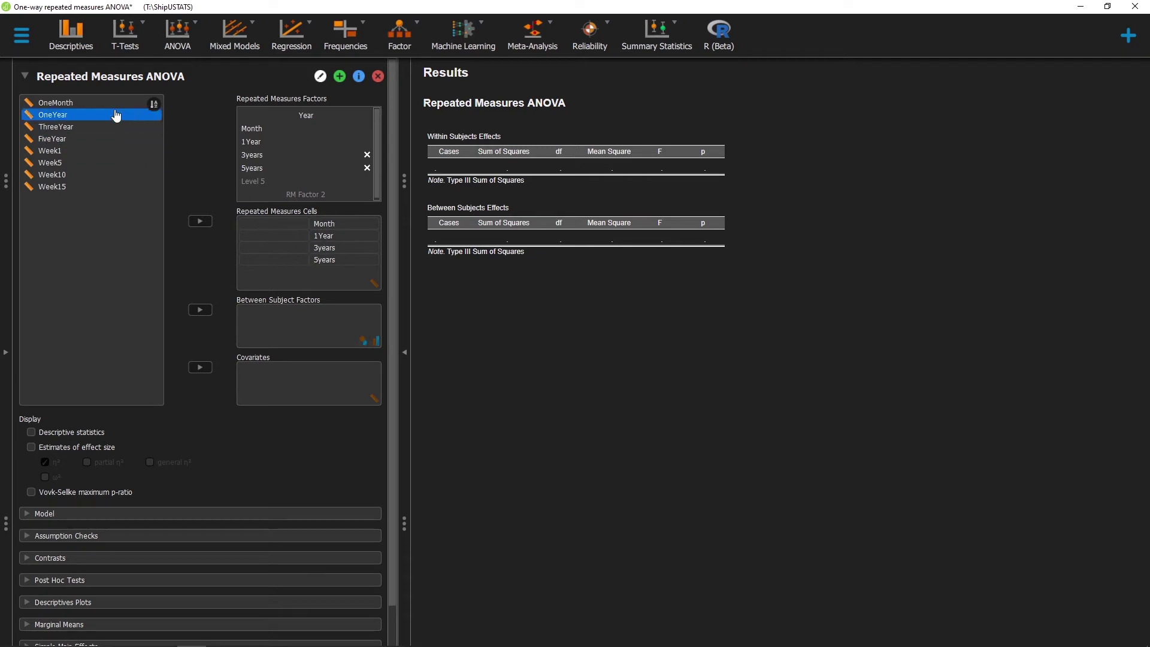
left_click_drag(94, 103, 82, 143)
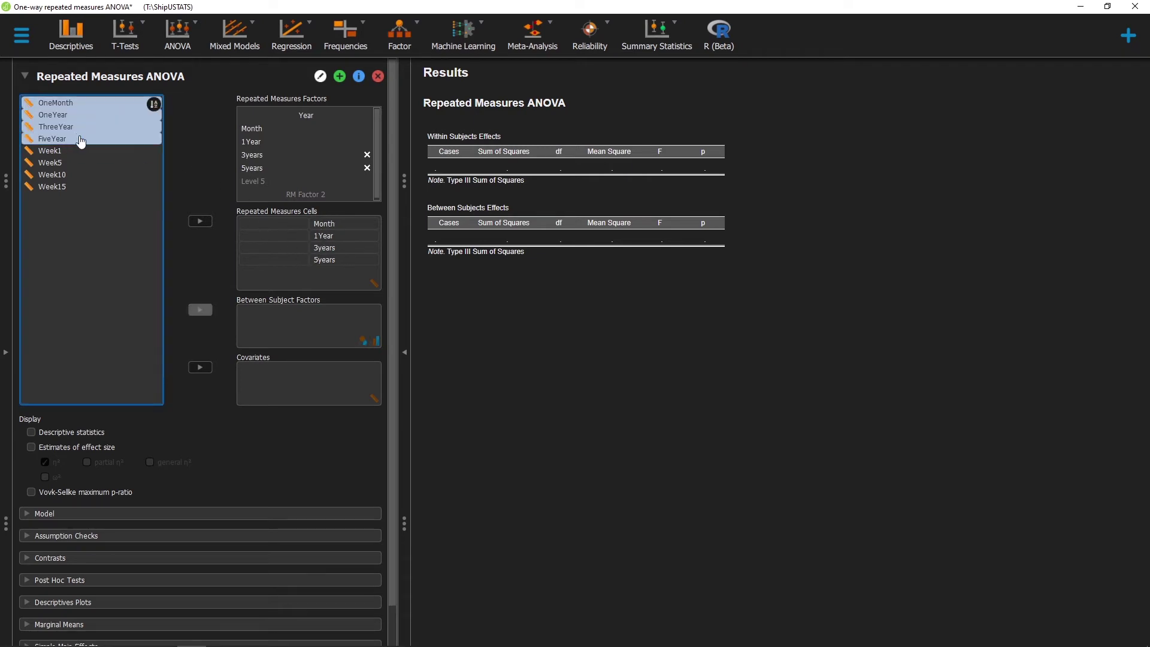
left_click(201, 221)
left_click(302, 226)
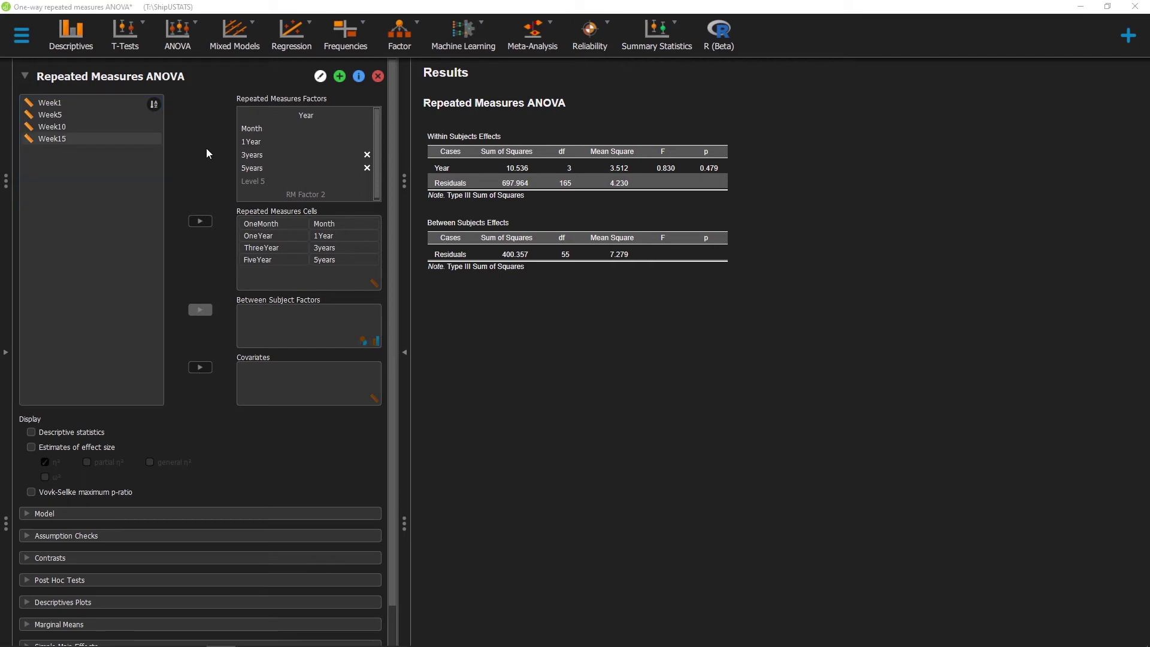
left_click(261, 224)
left_click(200, 221)
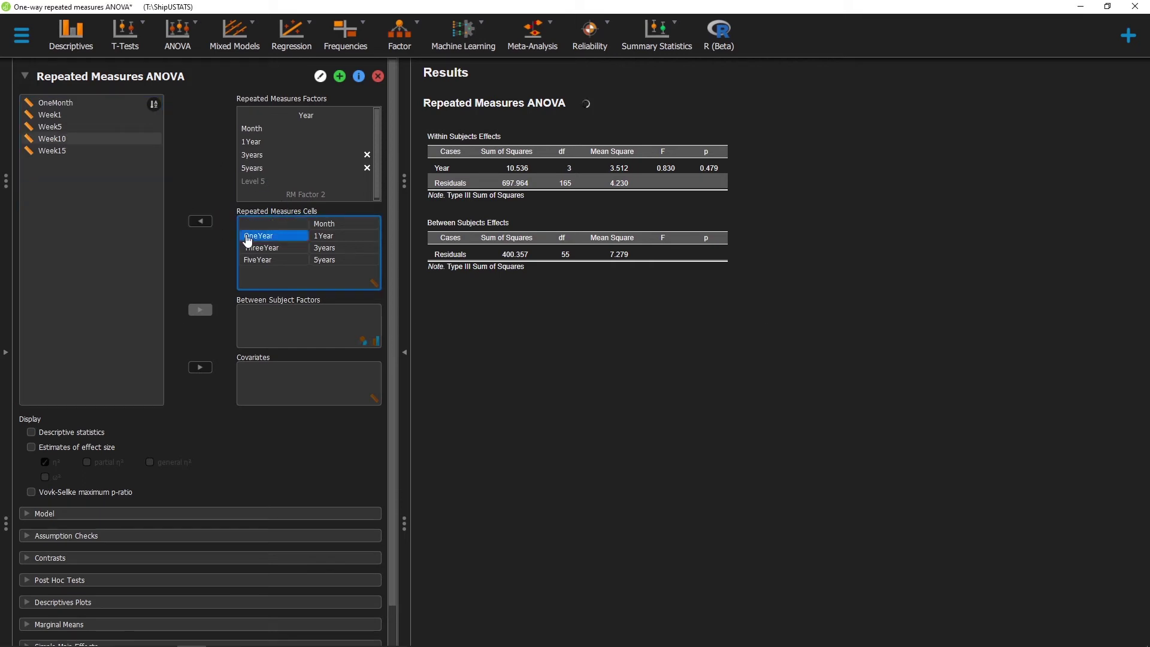
Return OneYear, ThreeYear and FiveYear from the cells to the variable list.
double_click(247, 236)
double_click(249, 248)
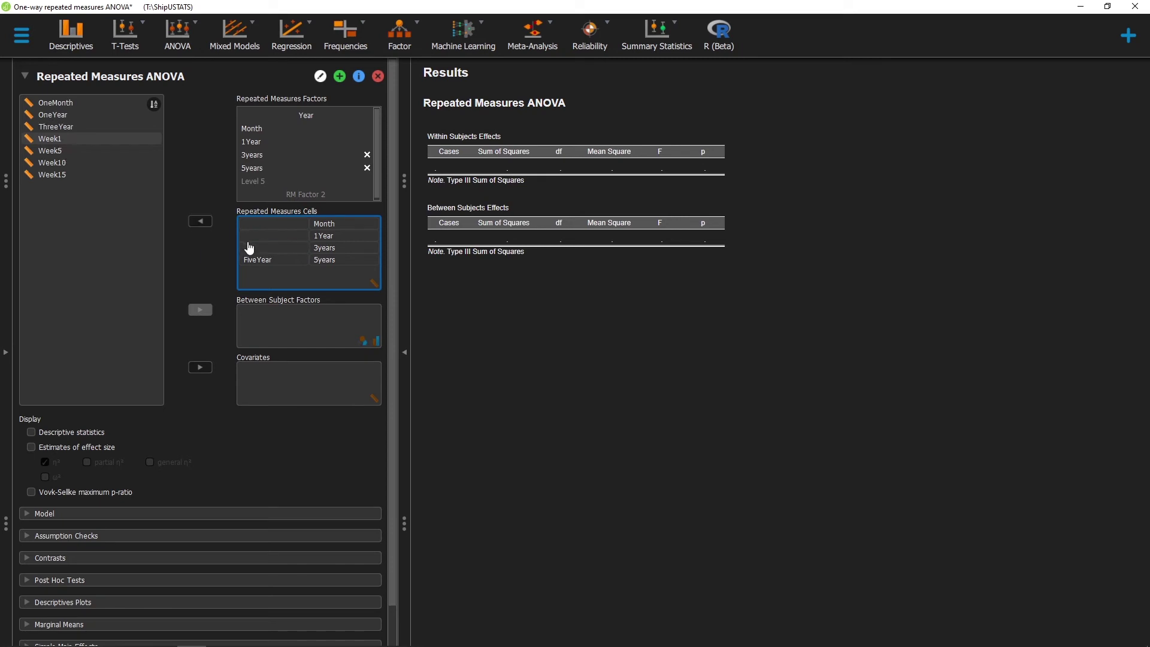
left_click(257, 260)
left_click(200, 221)
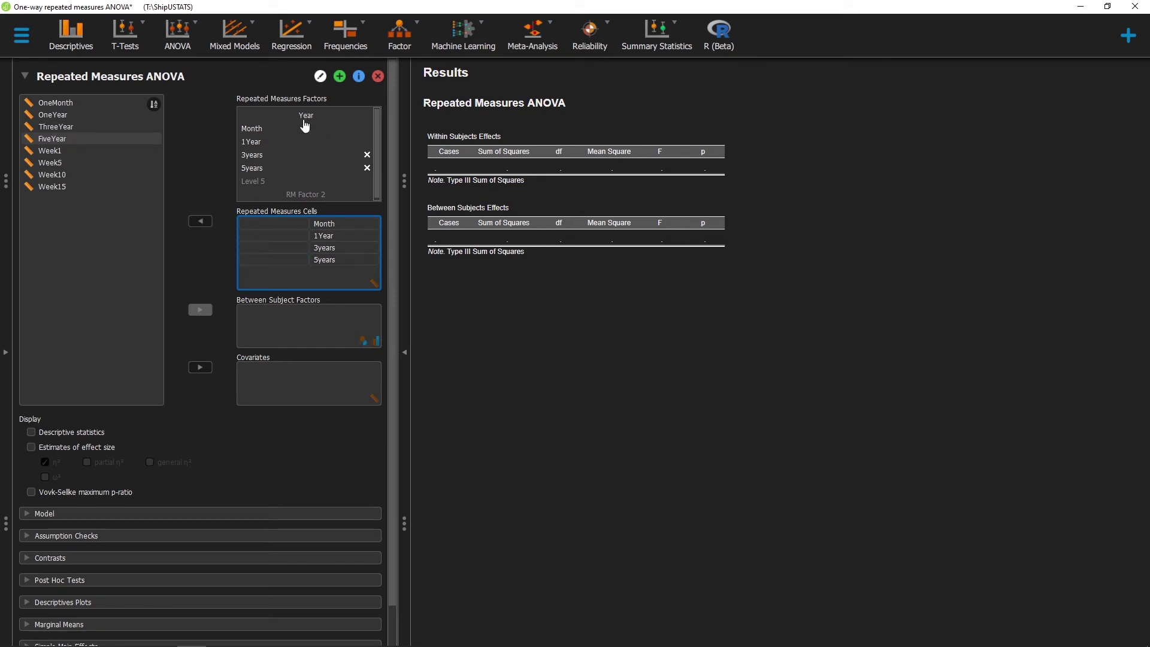
Retype the Year factor as Weeks with levels Week1, Week5, Week10 and Week15.
double_click(304, 116)
type("Week")
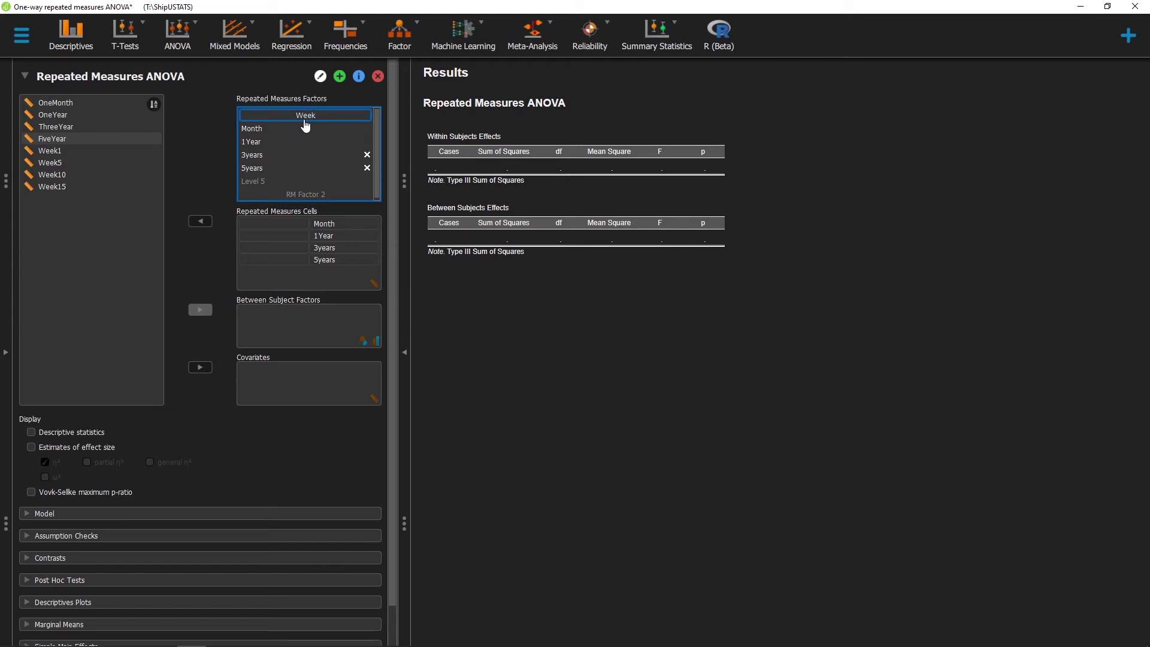
type("s")
double_click(257, 129)
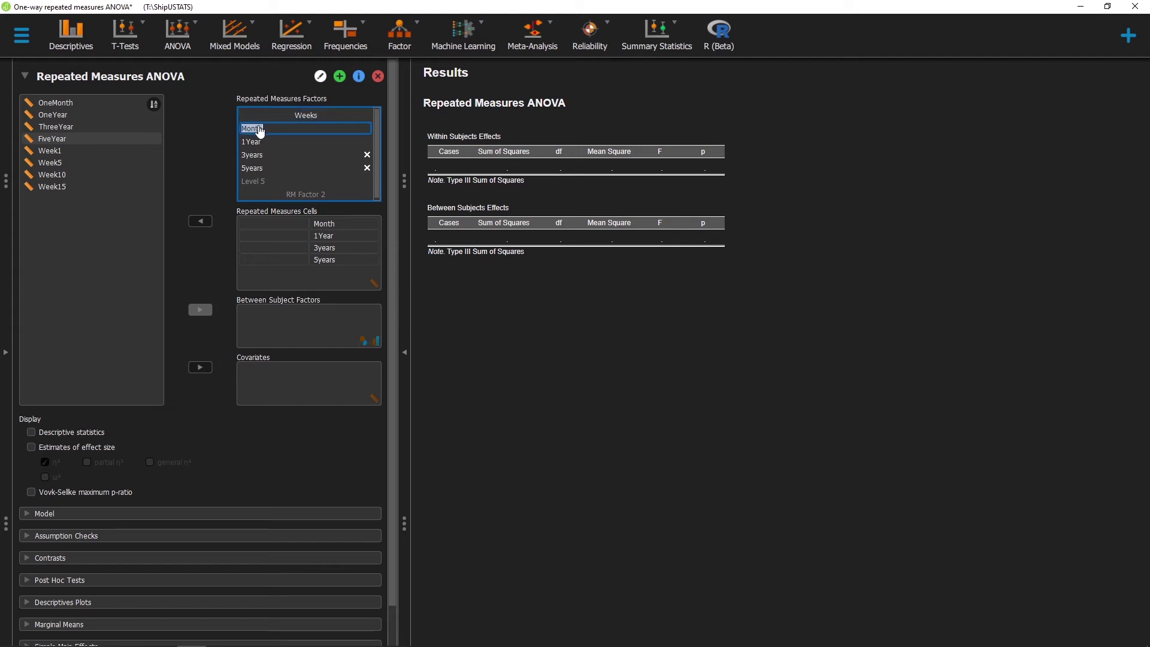
type("Week1")
key("Tab")
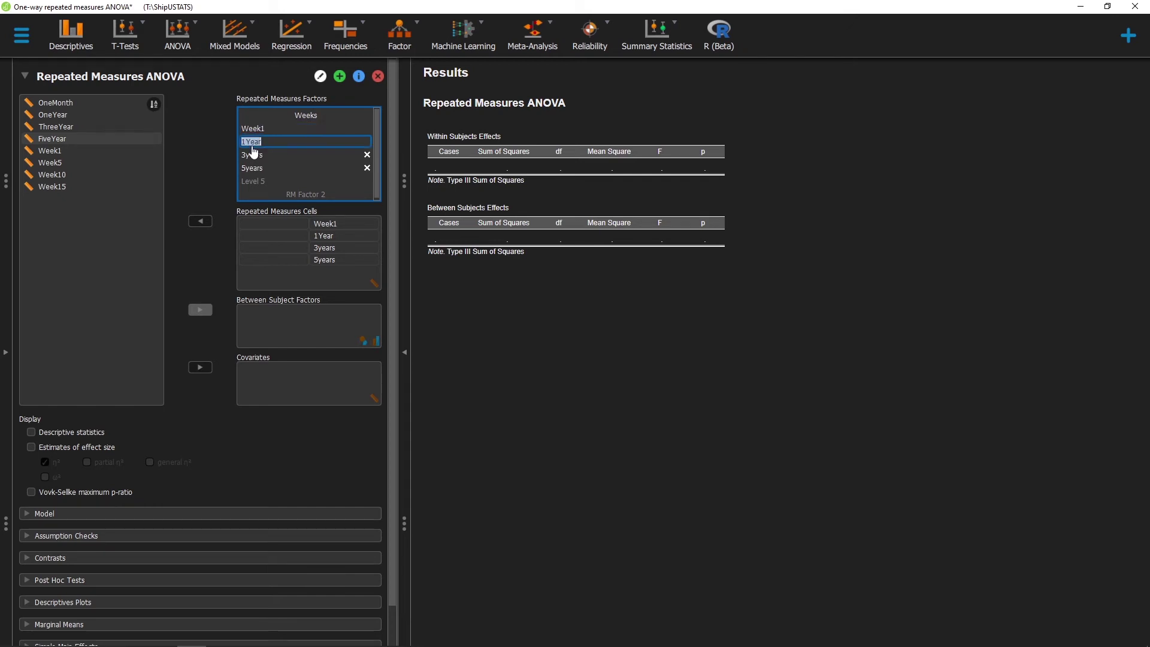
type("Week5")
key("Tab")
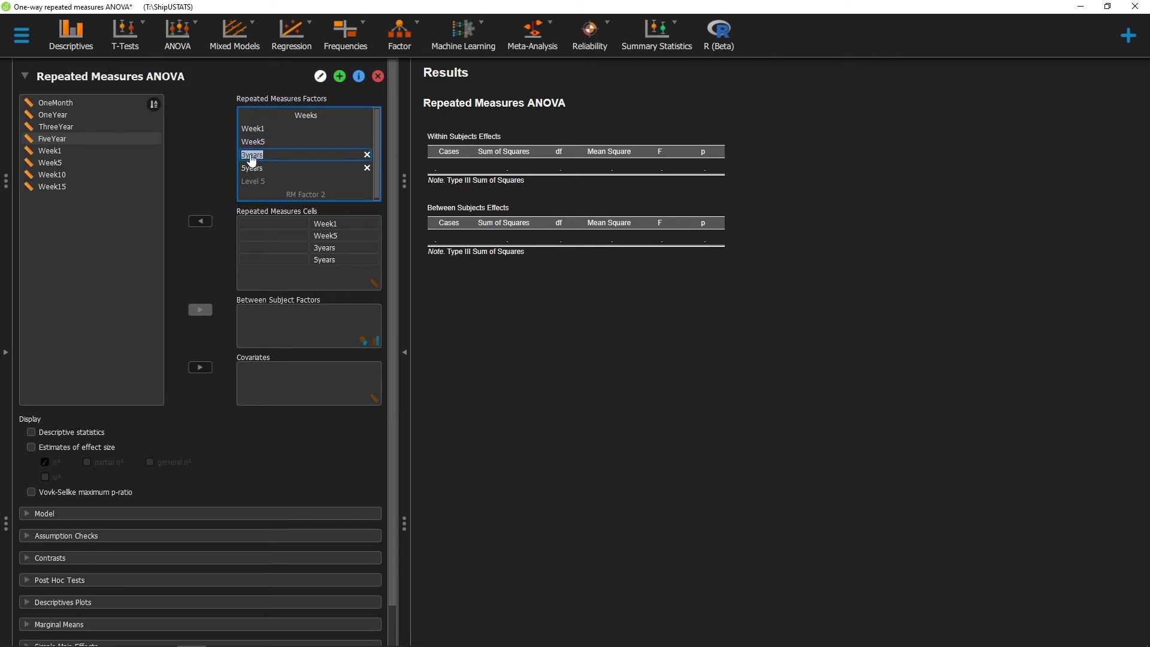
type("Week10")
key("Tab")
type("Week")
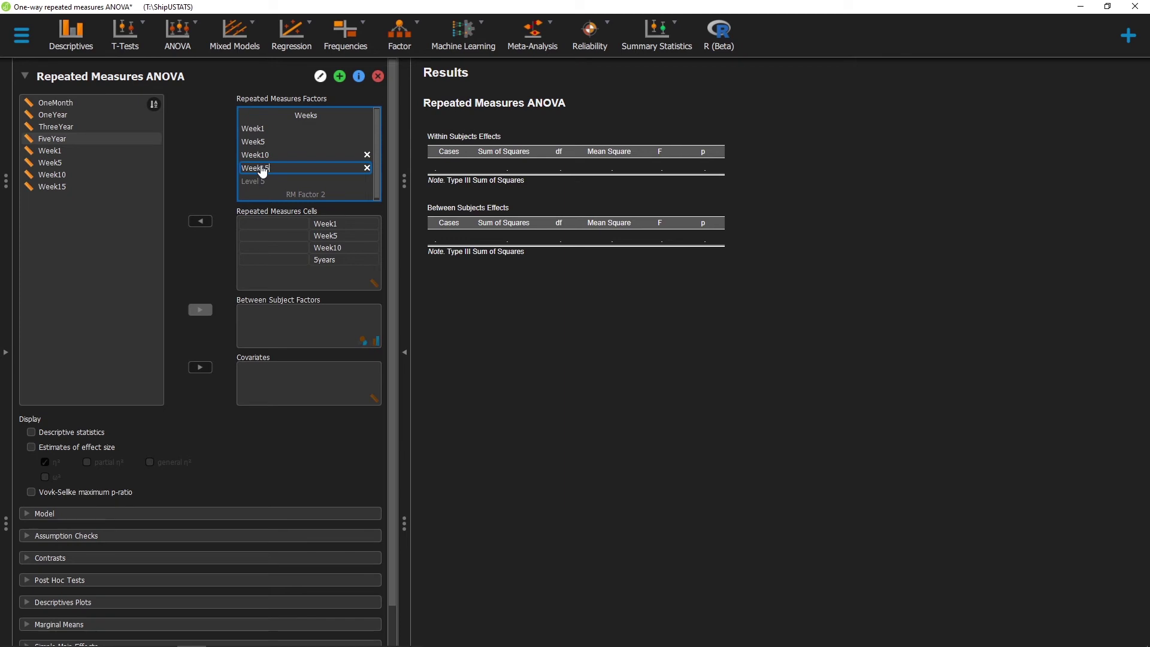
type("15")
left_click(222, 128)
left_click(63, 152)
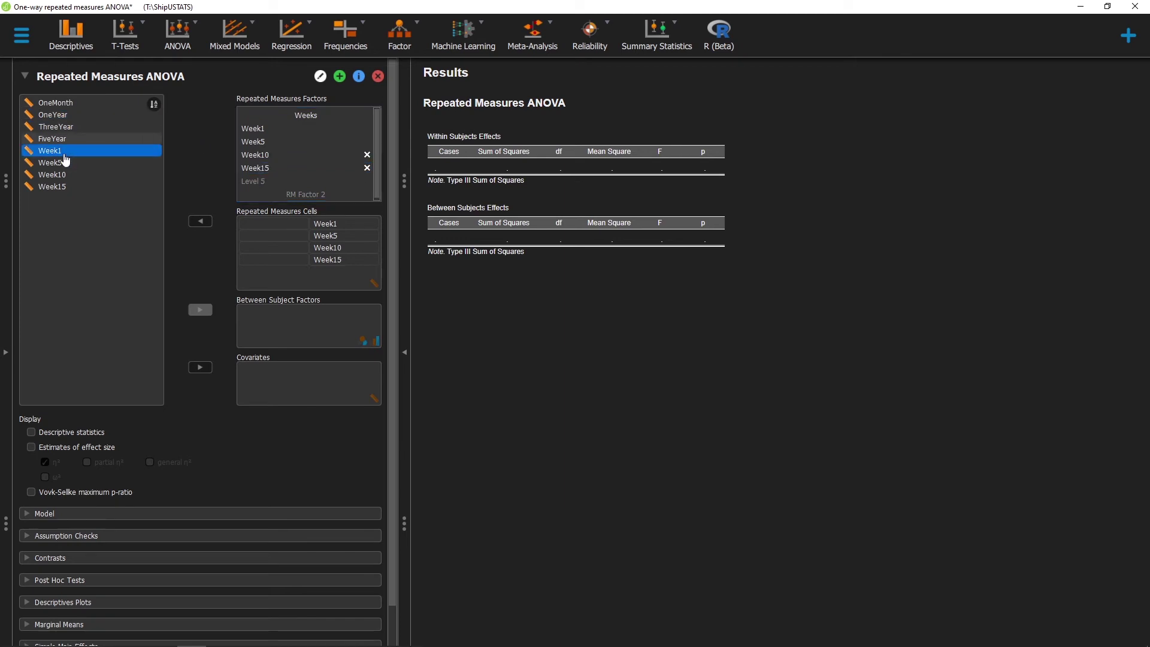
Assign Week1 through Week15 to the Weeks cells, giving F = 6.130 with df 3 and 126.
left_click_drag(66, 159, 61, 191)
left_click(191, 222)
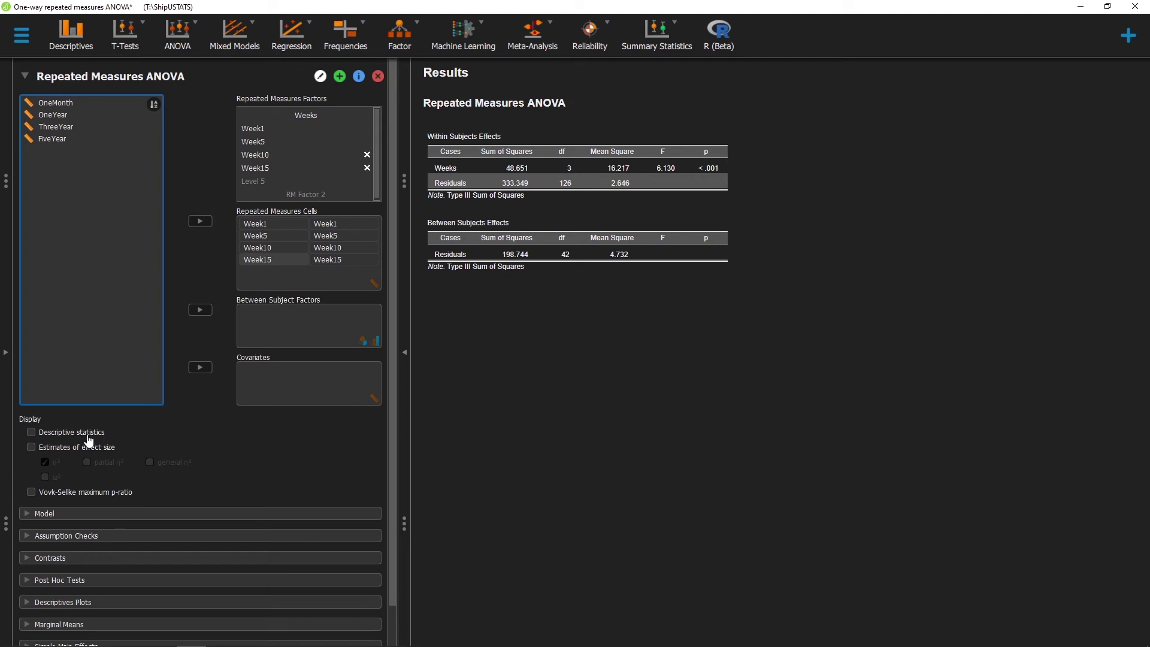
Enable descriptive statistics and Weeks post hoc tests with Bonferroni instead of Holm correction.
left_click(31, 432)
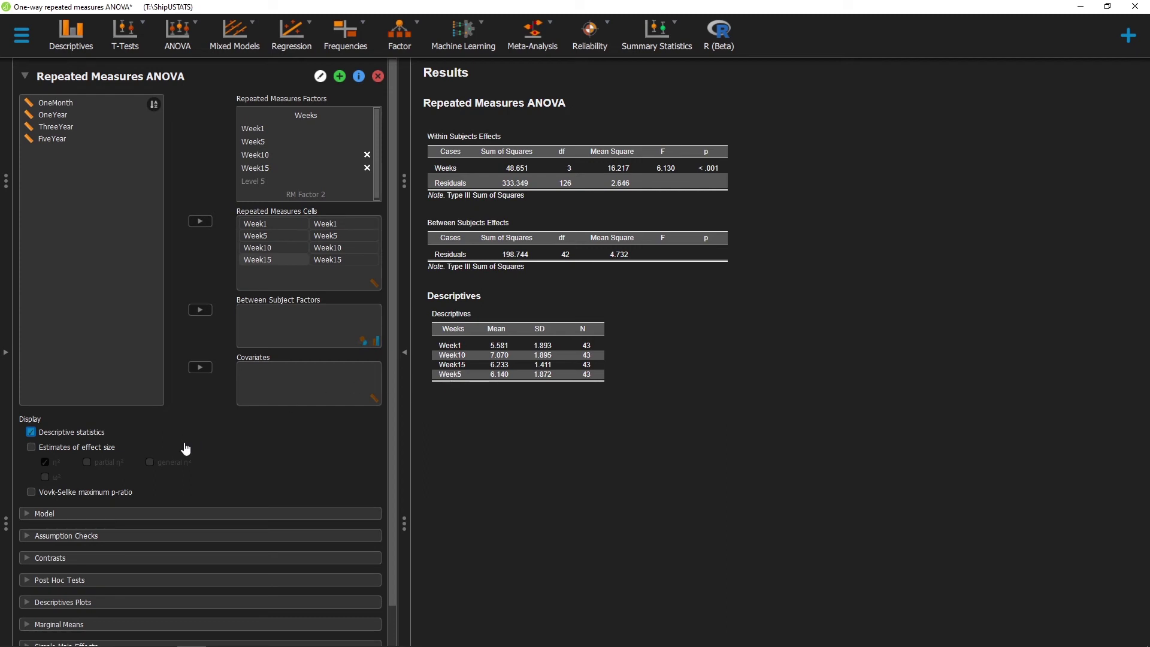
scroll(183, 449, "down", 1)
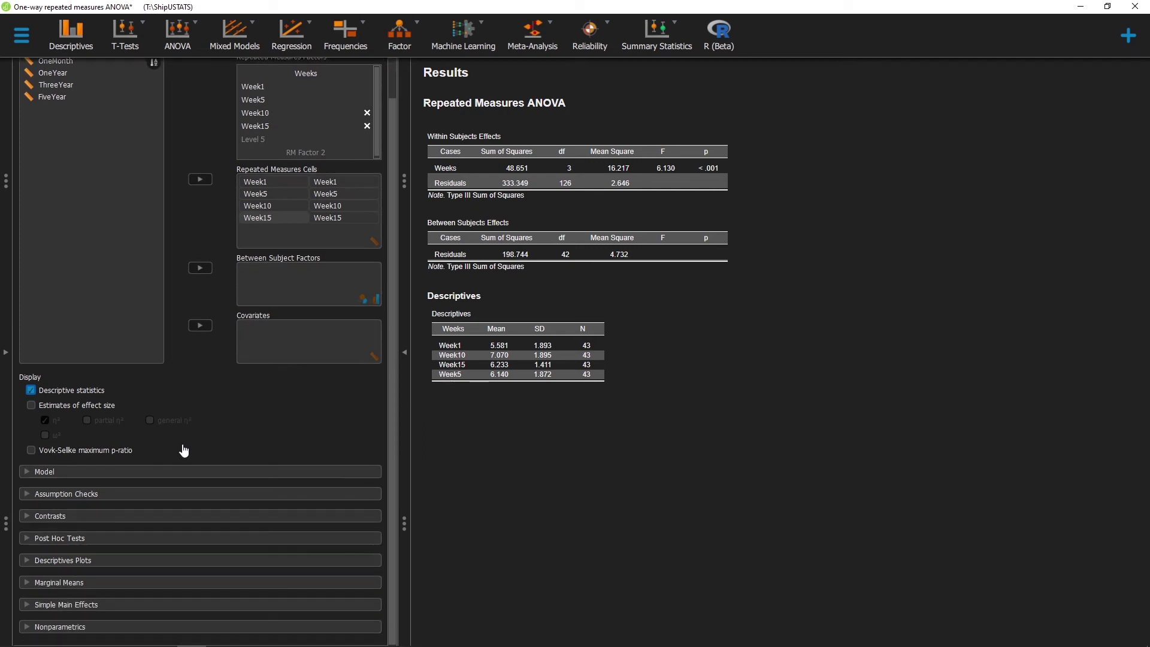
left_click(85, 538)
left_click(59, 329)
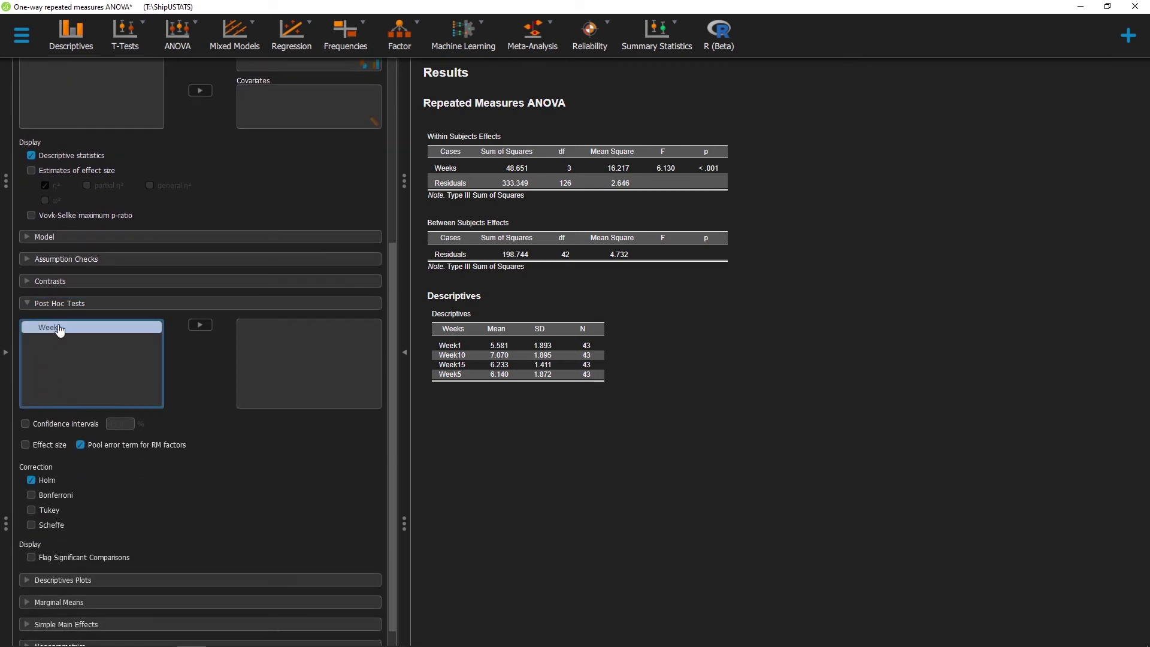
left_click(200, 325)
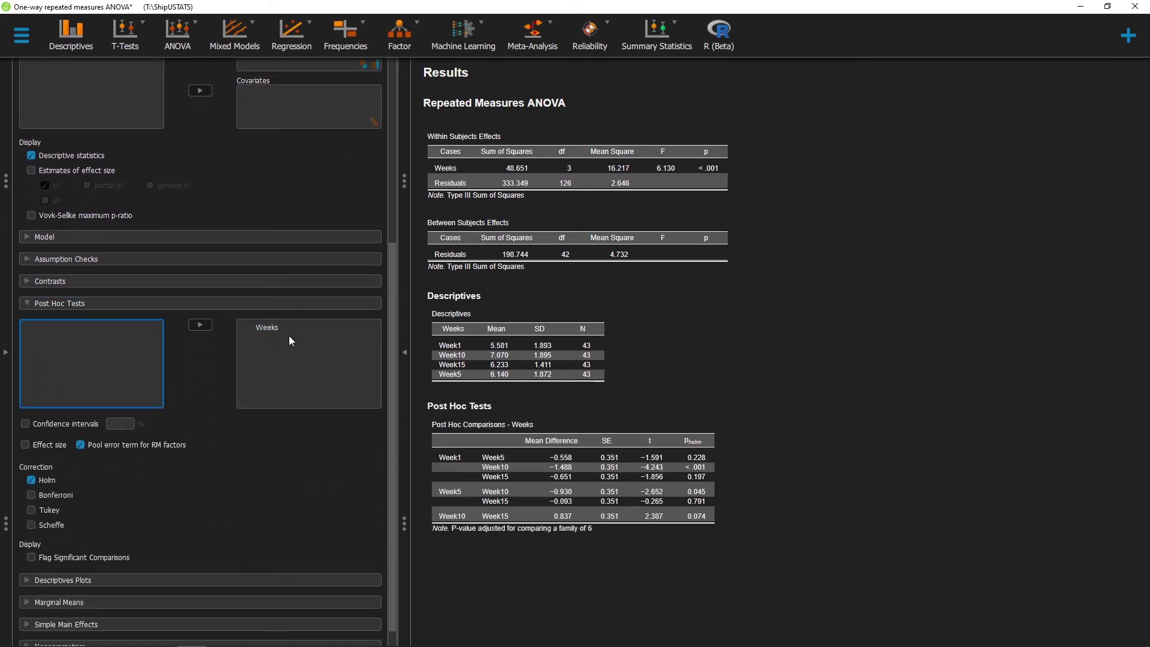
left_click(33, 482)
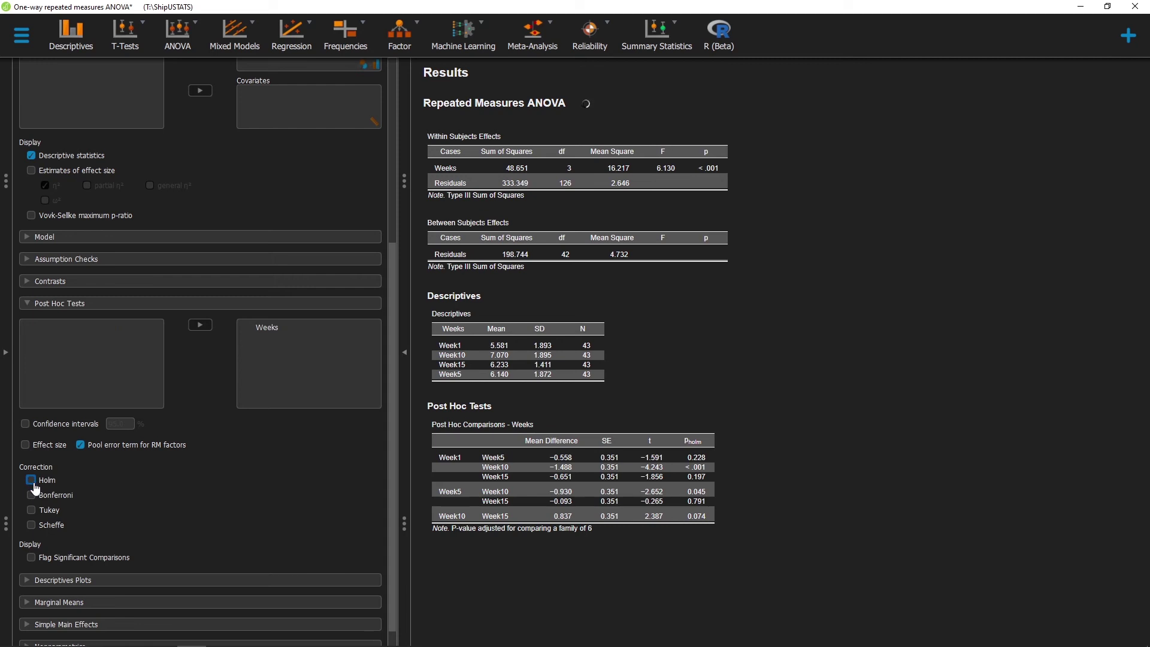
left_click(31, 495)
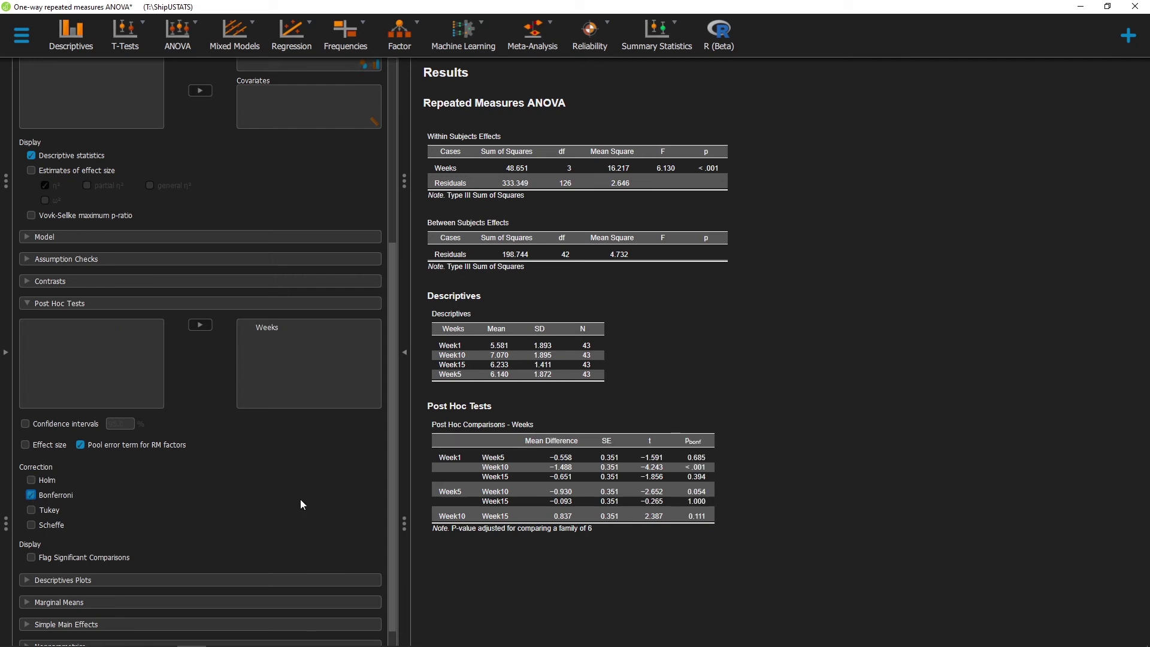